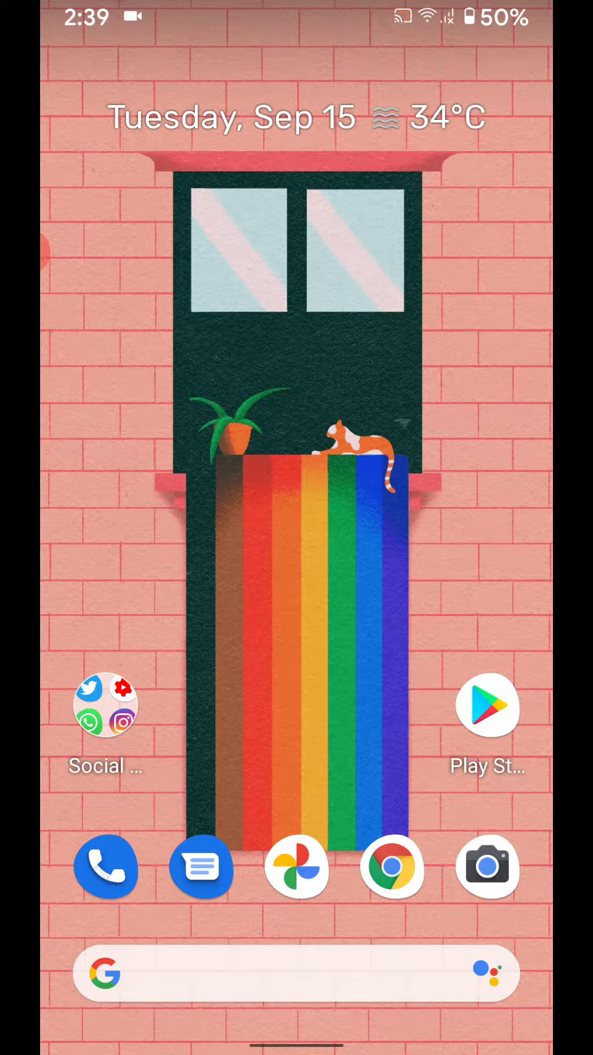
Reach Styles & wallpapers from the home screen's long-press customisation menu
left_click(404, 445)
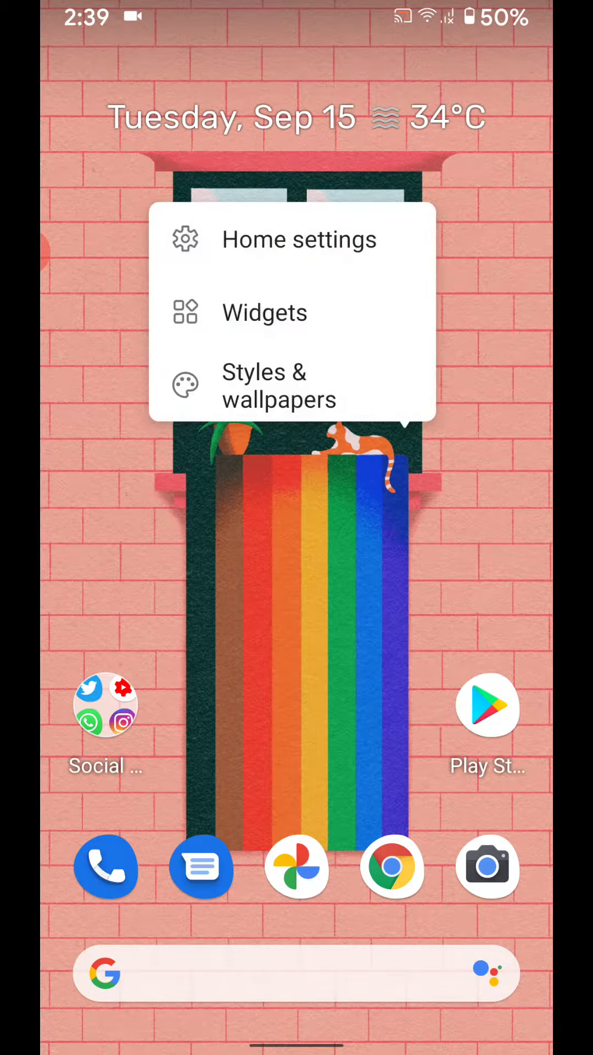
left_click(279, 386)
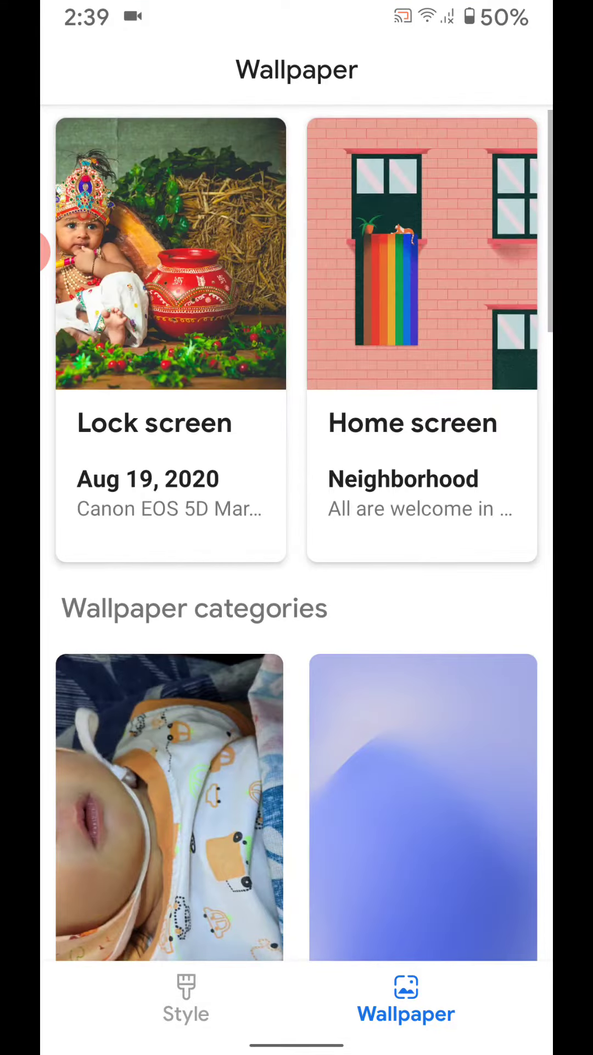
Start a custom style, keep default font and icons, and choose the green accent swatch
left_click(186, 997)
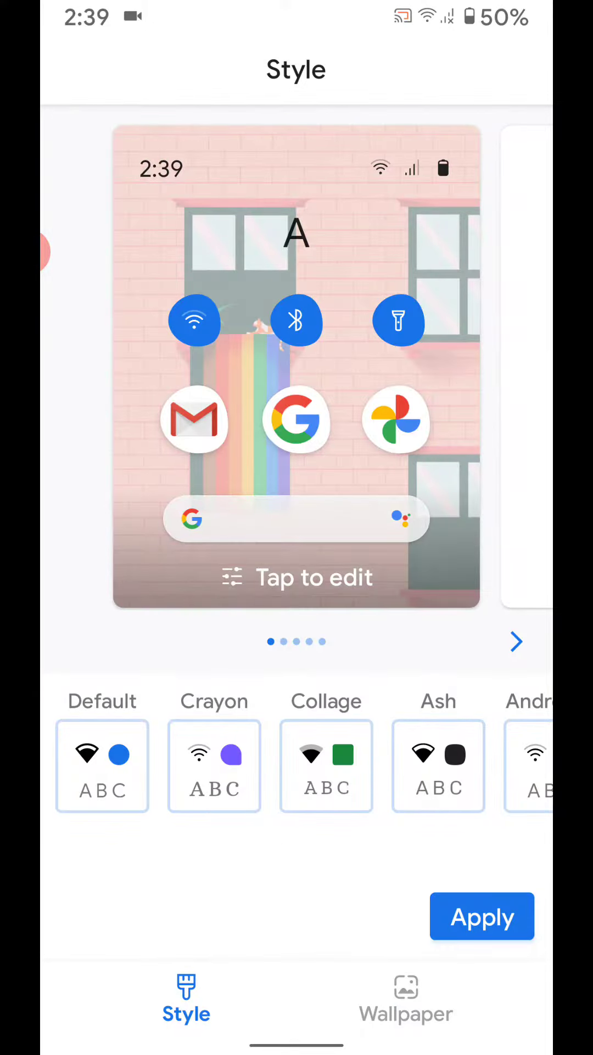
left_click(297, 577)
left_click(480, 997)
left_click(479, 998)
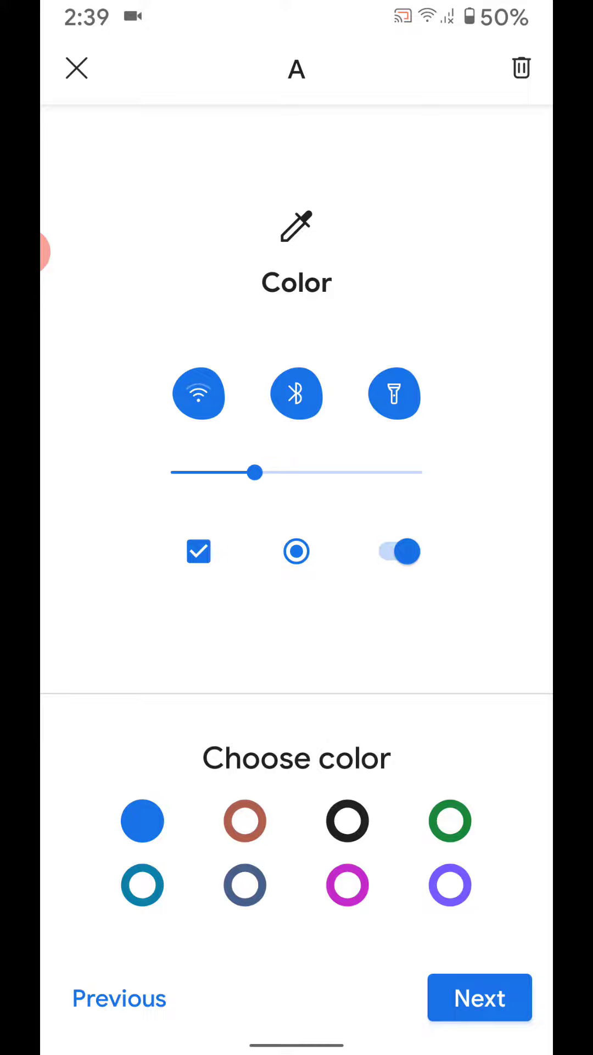
left_click(245, 885)
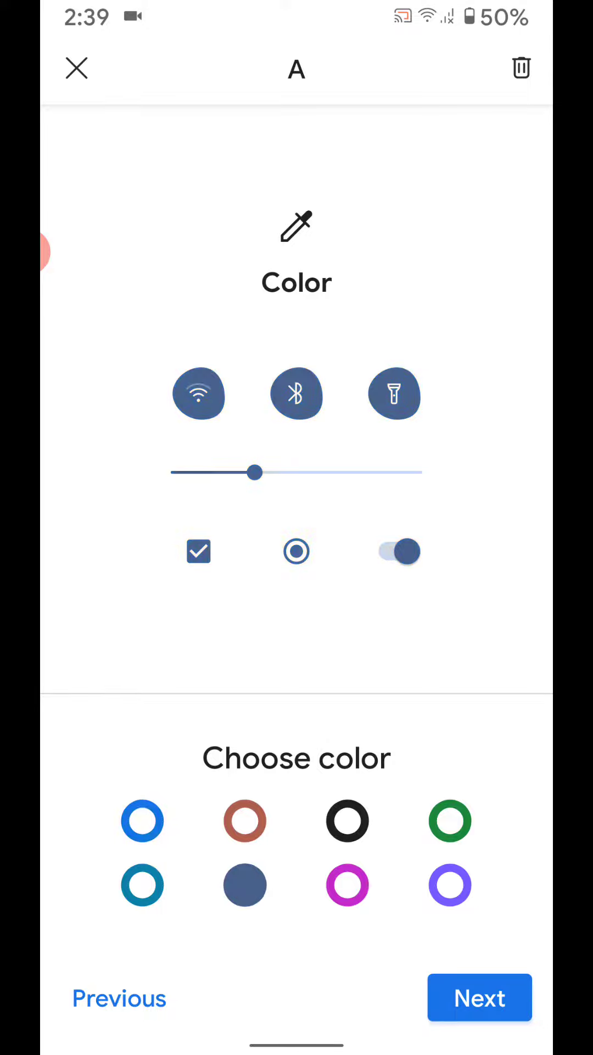
left_click(347, 885)
left_click(450, 820)
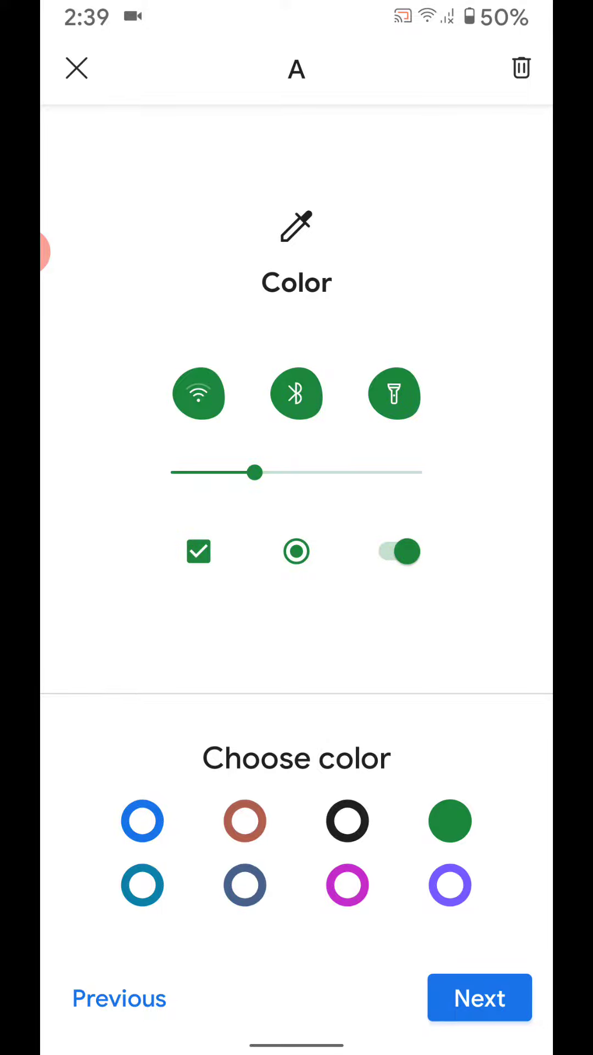
Preview the green accent in the expanded quick settings, nudging brightness up
left_click_drag(296, 8, 297, 495)
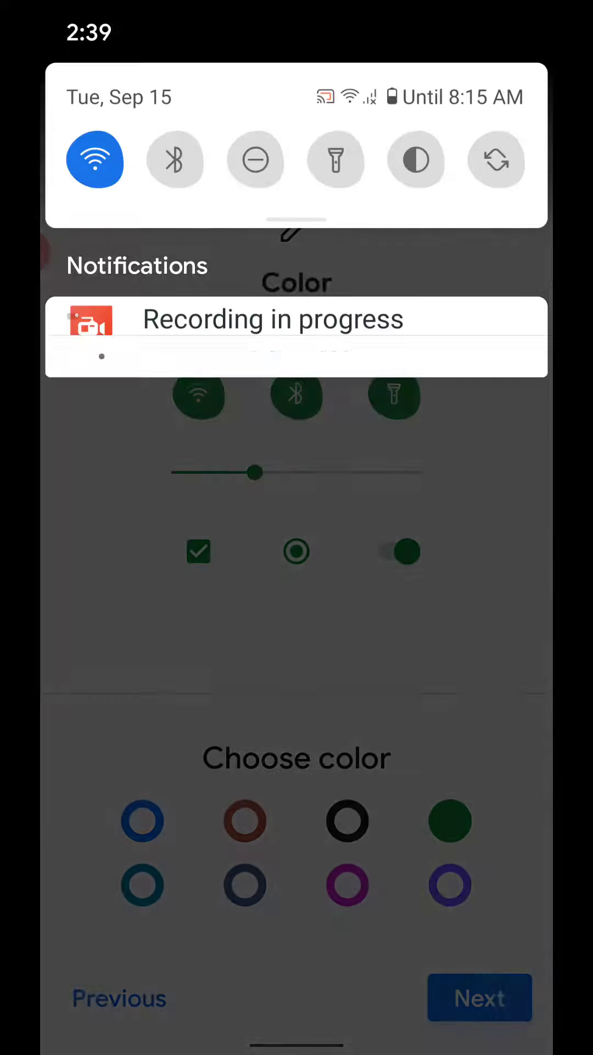
left_click_drag(297, 330, 297, 825)
mouse_move(416, 157)
left_mouse_down()
mouse_move(486, 156)
mouse_move(262, 156)
mouse_move(464, 157)
left_mouse_up()
left_click_drag(297, 742, 297, 247)
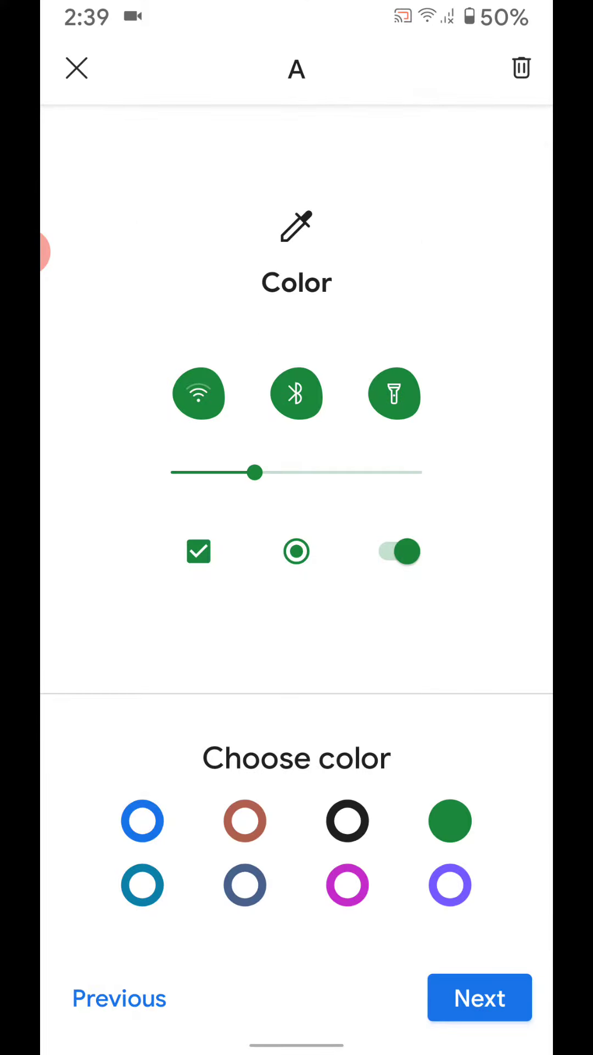
Keep the default shape and apply the green custom style
left_click(480, 999)
left_click(481, 998)
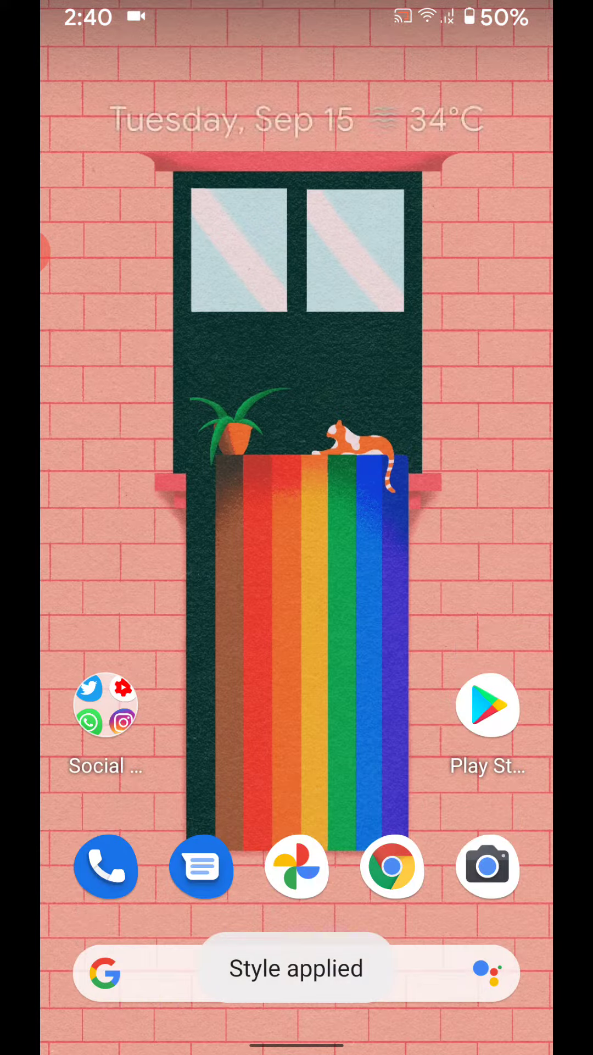
Check the green quick settings tiles on the second page, then launch Settings from there
left_click_drag(297, 17, 298, 495)
left_click_drag(297, 248, 297, 660)
left_click_drag(495, 371, 100, 372)
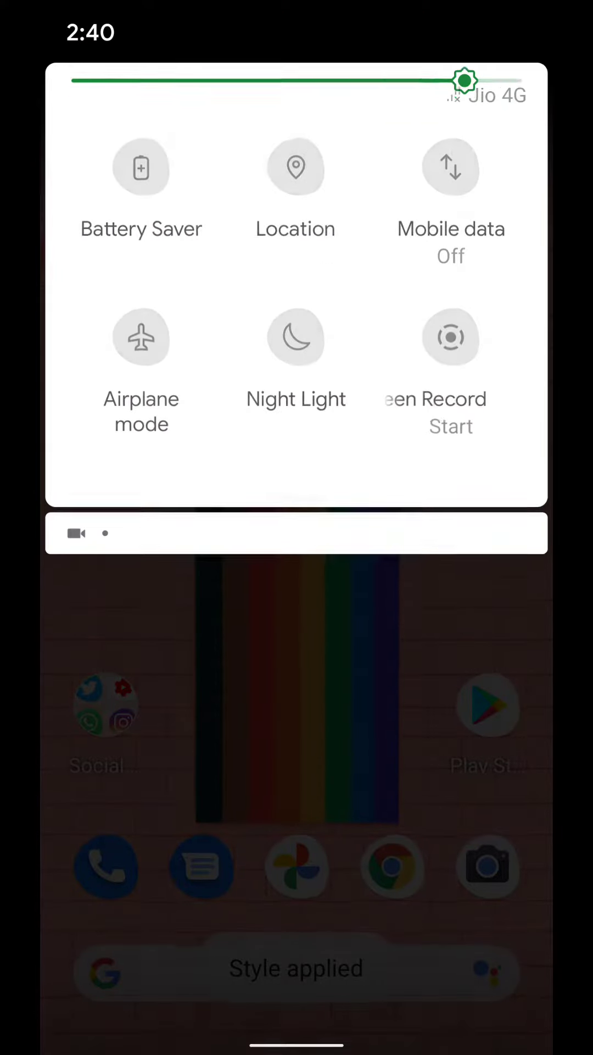
left_click(516, 551)
left_click_drag(297, 824, 296, 289)
scroll(297, 528, "up", 10)
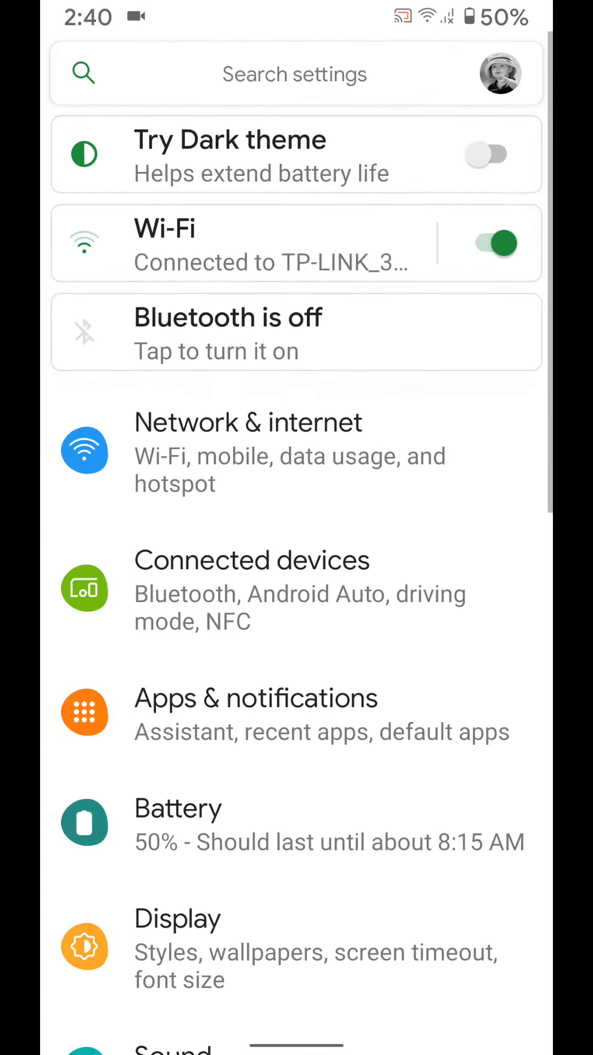
Toggle Wi-Fi off and back on to see the green switch accent
left_click(496, 243)
left_click(247, 243)
left_click(496, 141)
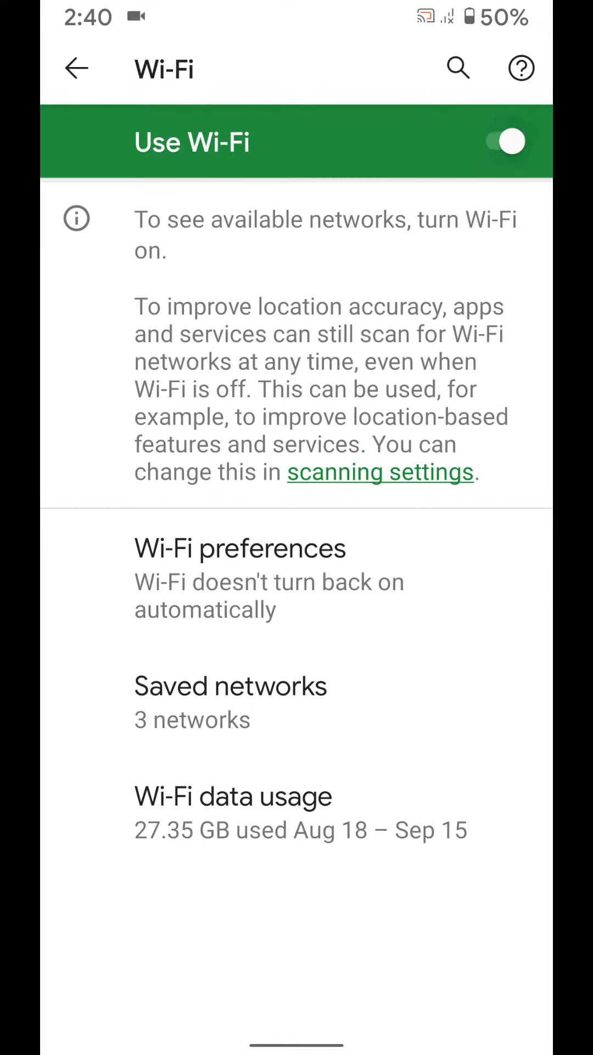
left_click(77, 69)
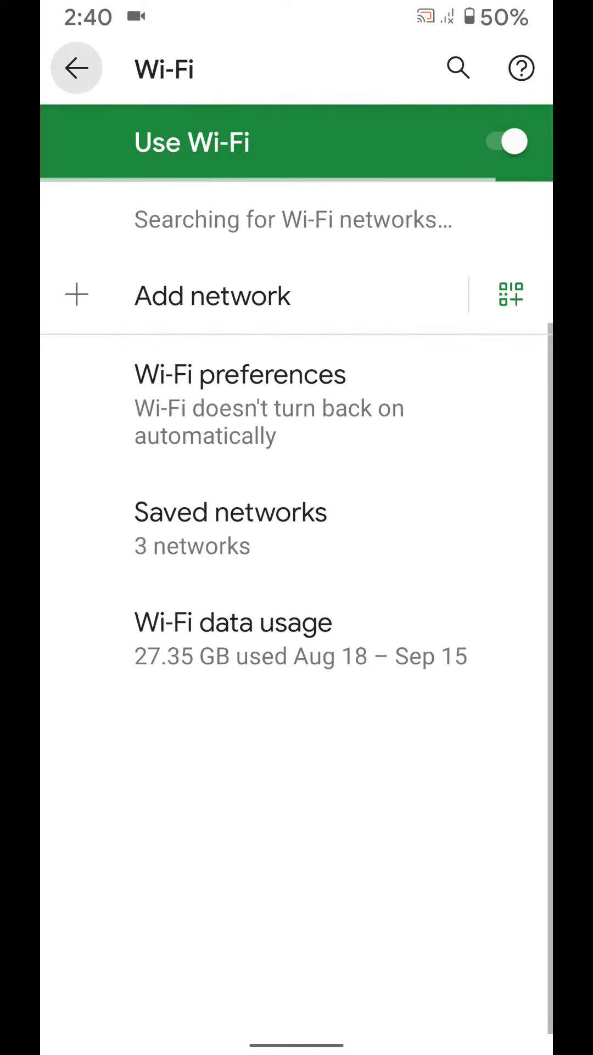
Relaunch Settings from the app drawer and reach Display > Styles & wallpapers to edit style A
left_click_drag(297, 1046, 297, 660)
left_click_drag(297, 742, 296, 330)
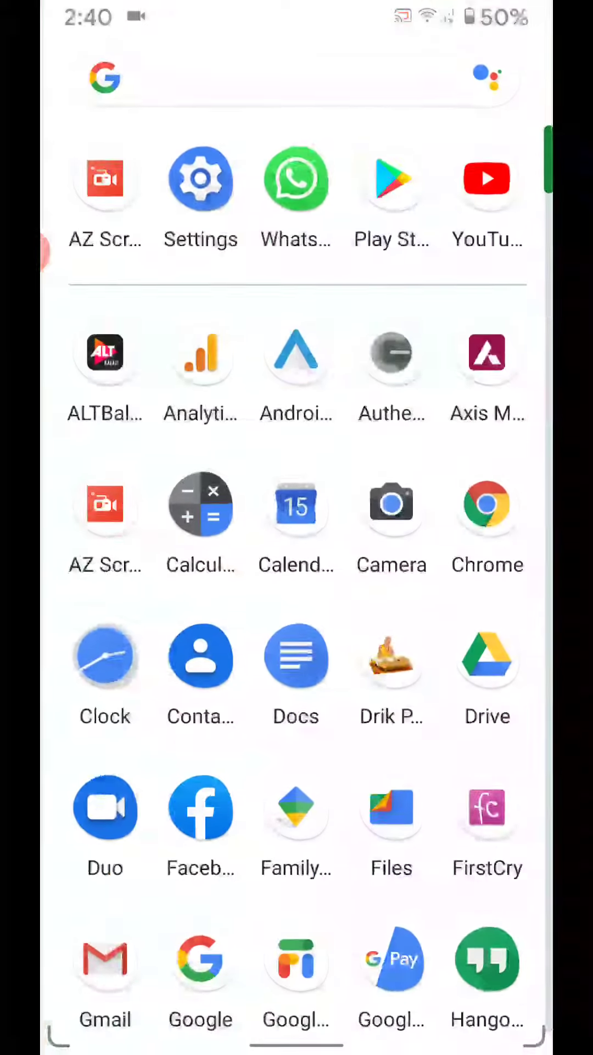
left_click(201, 177)
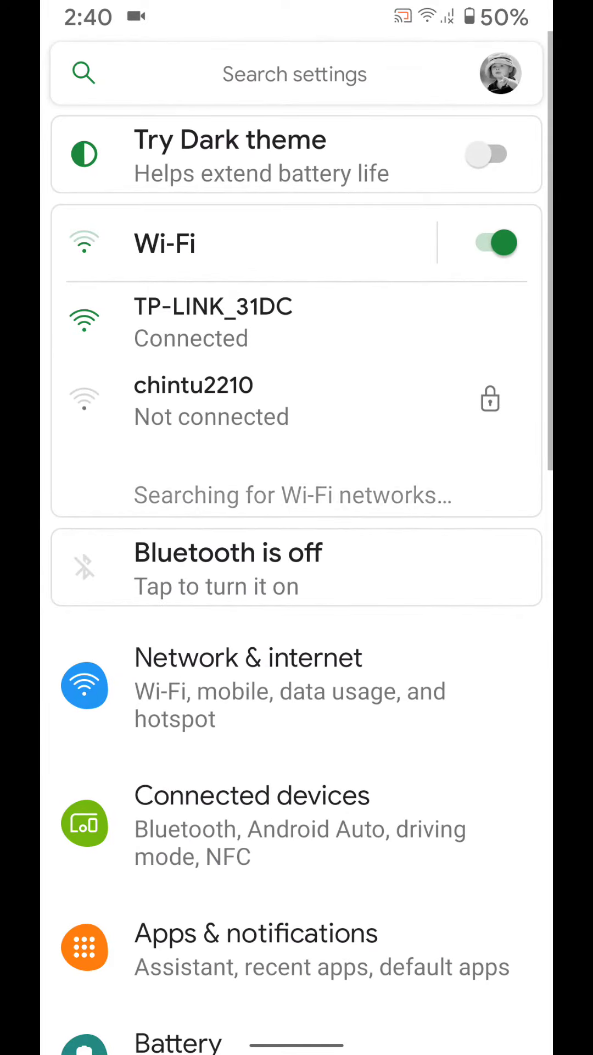
scroll(297, 577, "down", 4)
left_click(314, 863)
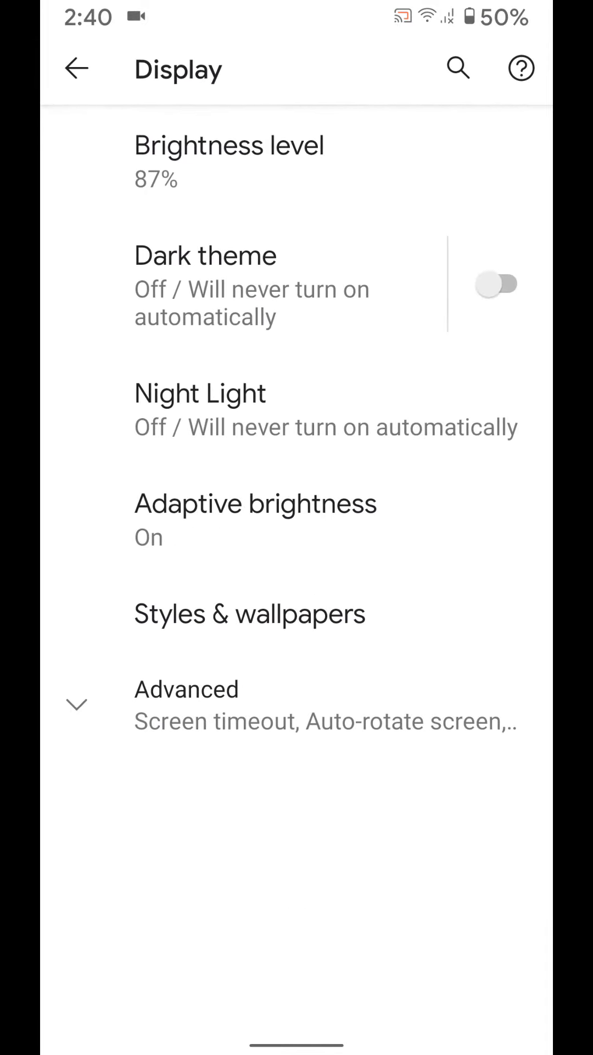
left_click(297, 612)
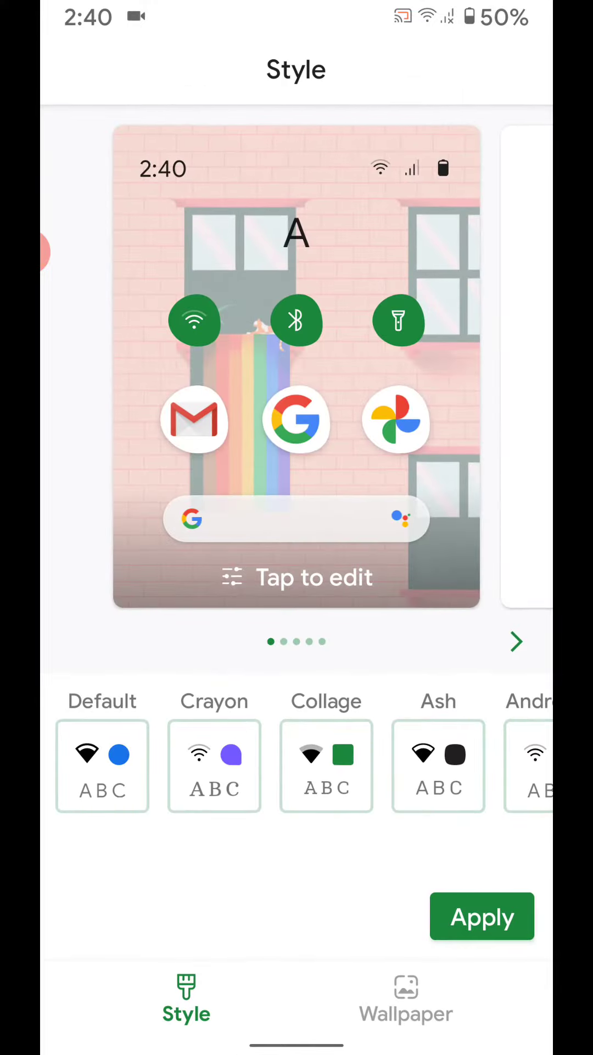
left_click(297, 578)
Switch style A's accent to the magenta swatch and apply it through Shape and Name
left_click(479, 999)
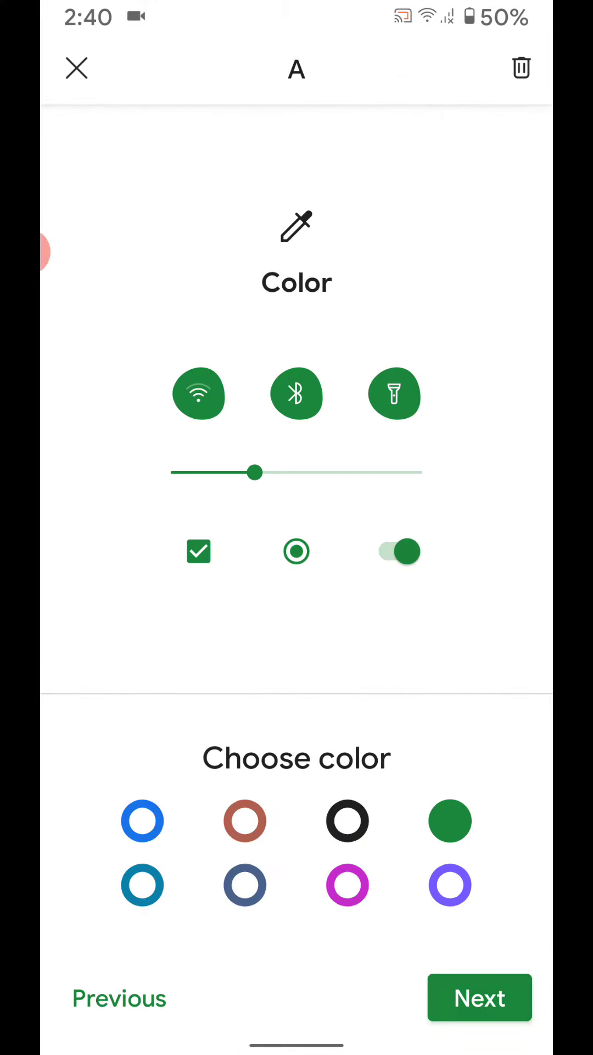
left_click(347, 884)
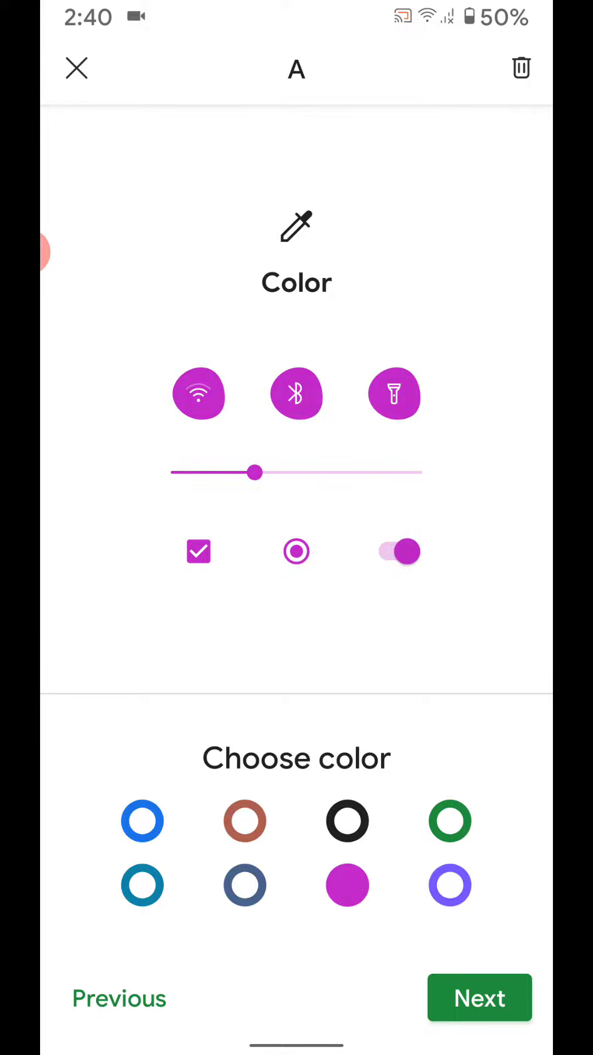
left_click(480, 998)
left_click(480, 997)
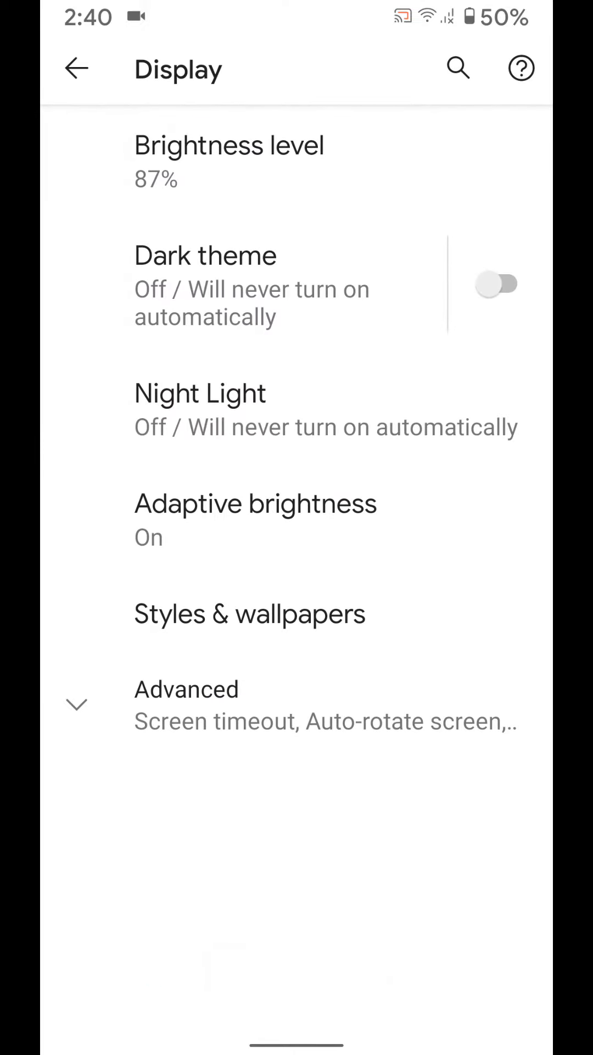
Toggle Dark theme on and off in Display to see the pink switch, then go home
left_click(491, 284)
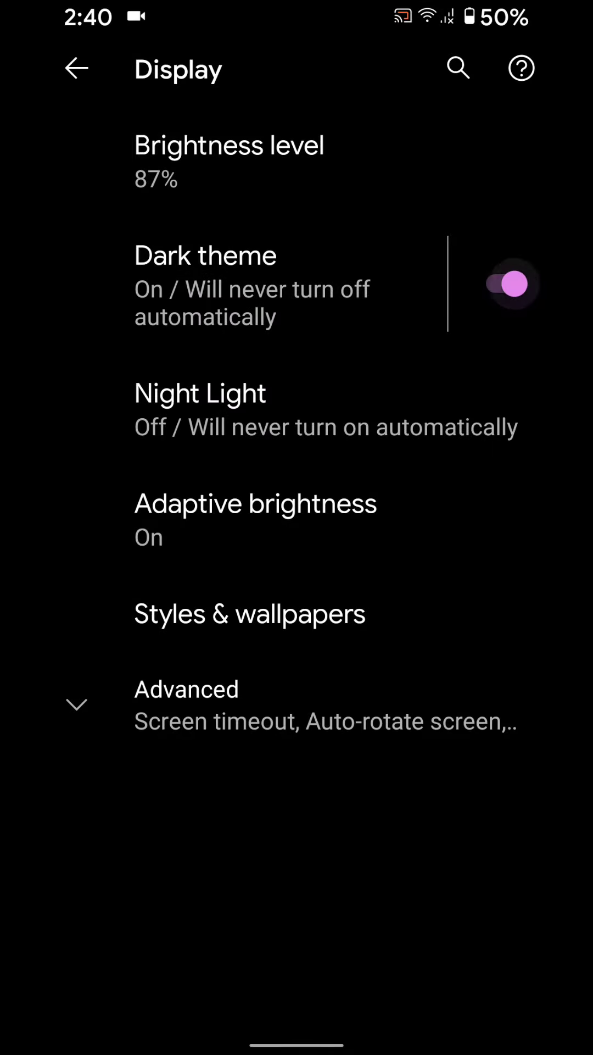
left_click(502, 284)
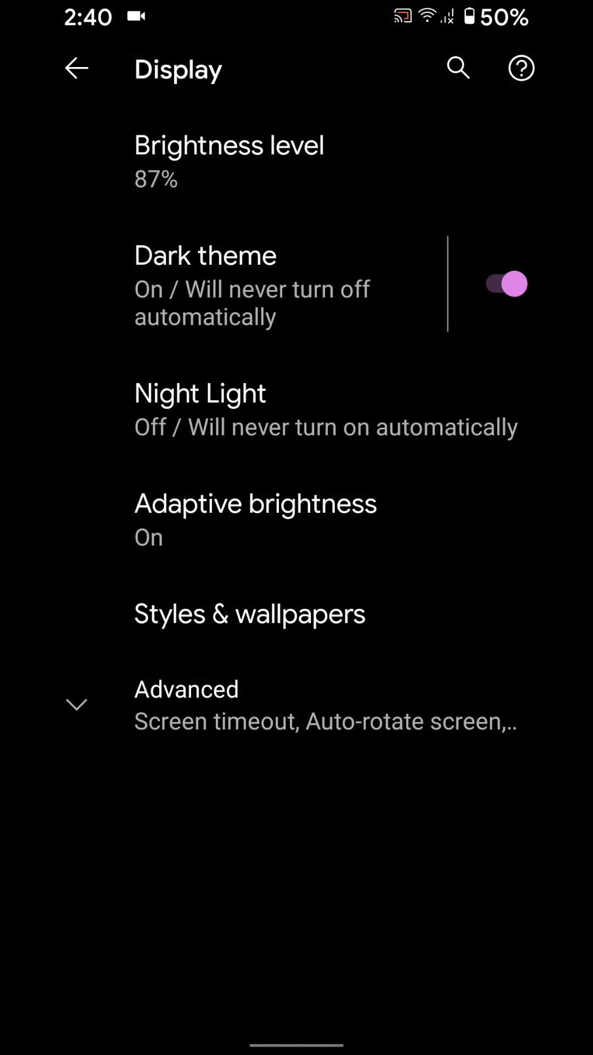
left_click_drag(297, 1045, 297, 659)
Pull down quick settings and toggle the Bluetooth tile on and off to show the pink accent
left_click_drag(297, 8, 296, 578)
mouse_move(453, 371)
left_mouse_down()
mouse_move(124, 371)
mouse_move(454, 371)
left_mouse_up()
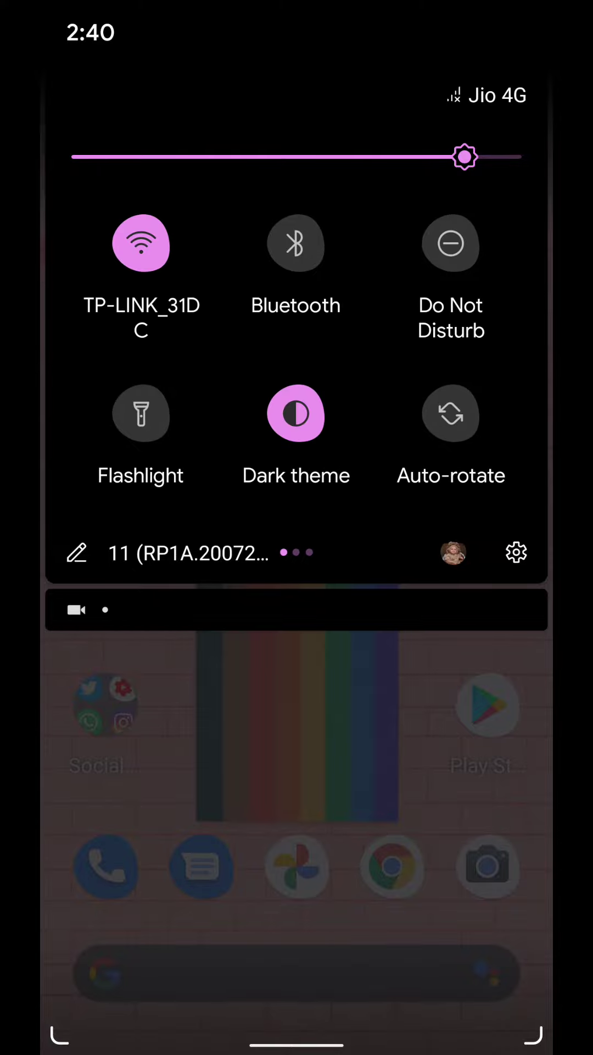
left_click(297, 243)
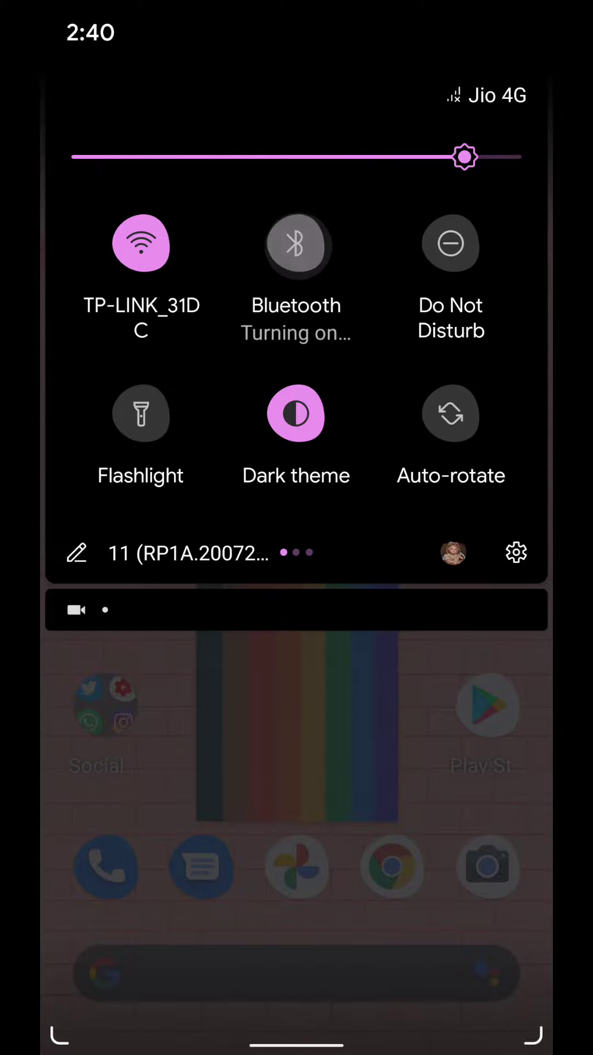
left_click(296, 243)
left_click_drag(297, 742, 297, 247)
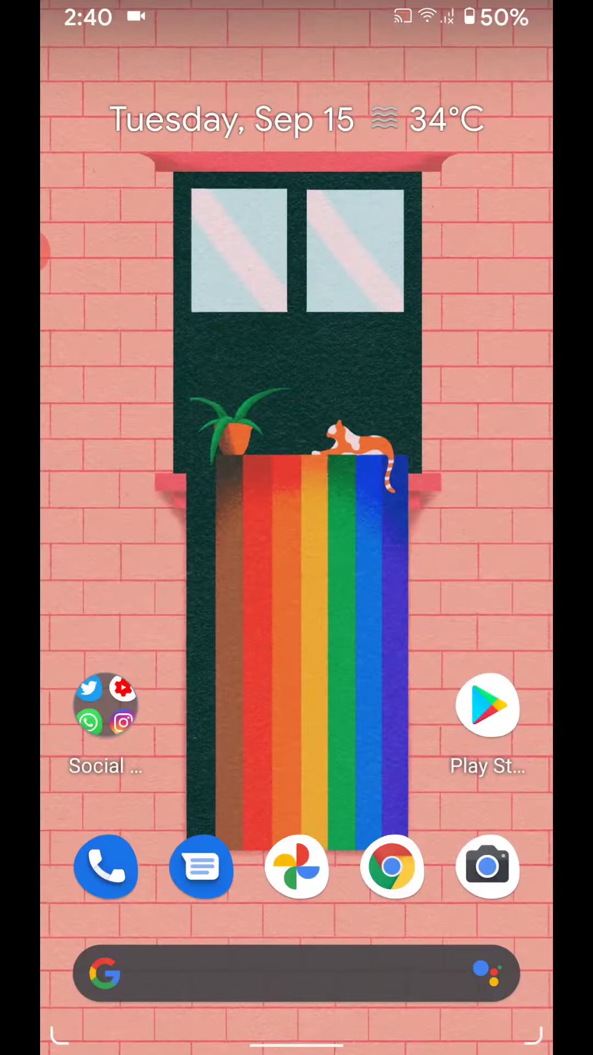